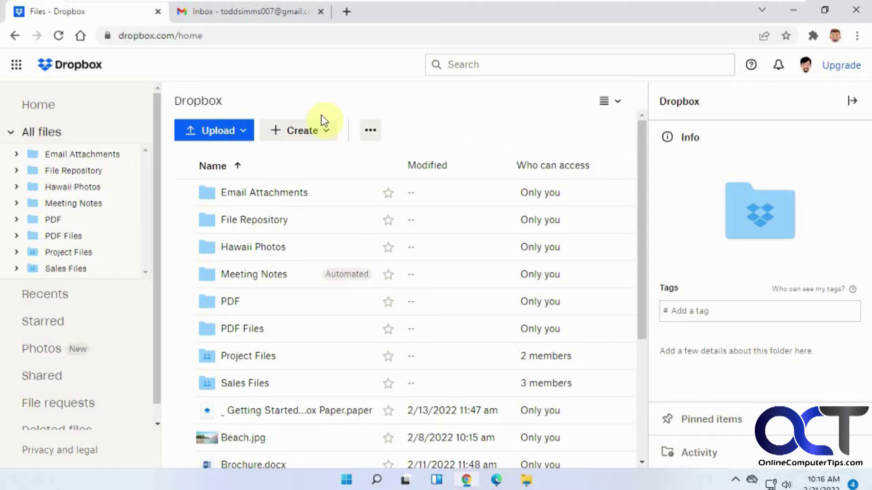
# Open the Dropbox app launcher grid at the top-left to list Transfer and the other apps.
pyautogui.click(20, 68)
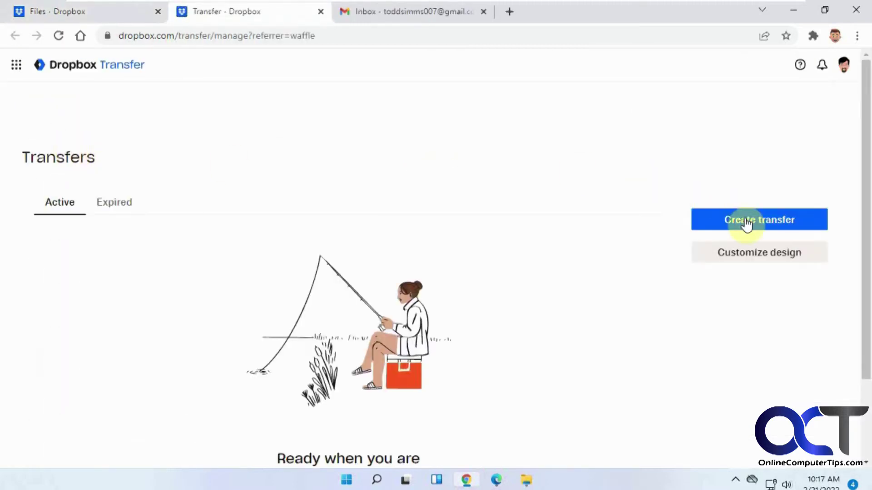
# Create a transfer by uploading Guide.pdf, Presentation.pptx and Resume.docx (4.8 MB) from the computer.
pyautogui.click(748, 222)
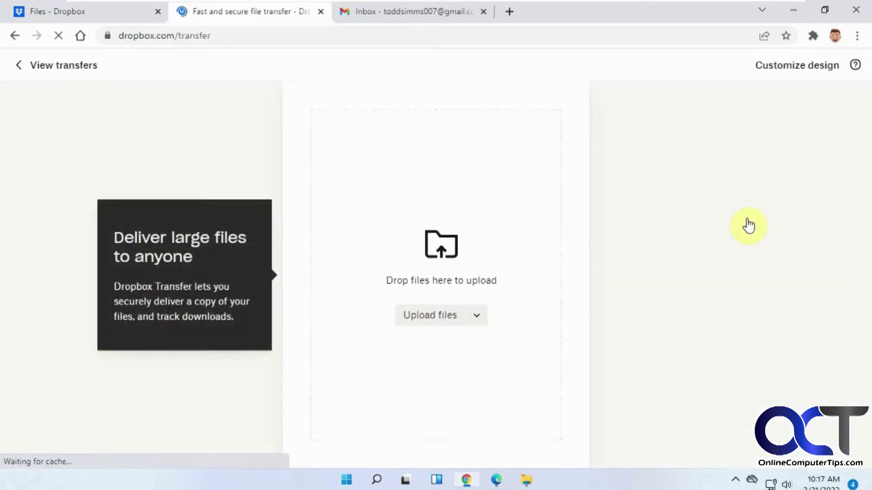
pyautogui.click(480, 316)
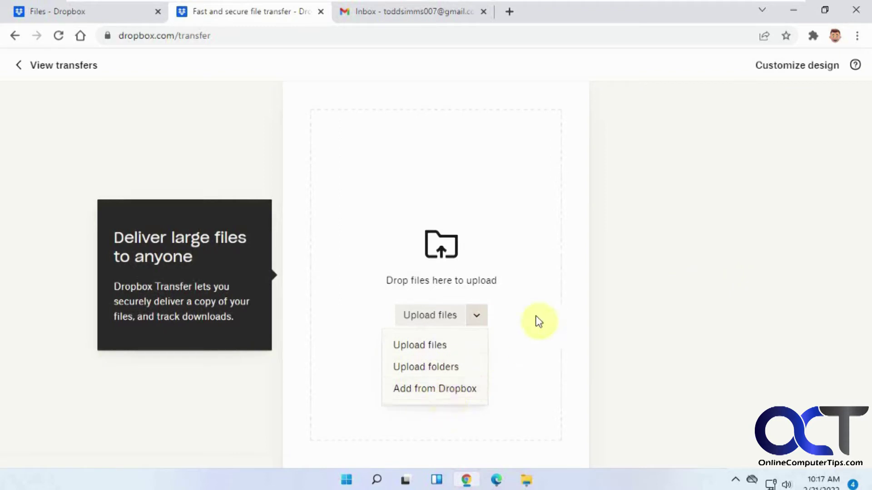
pyautogui.click(438, 346)
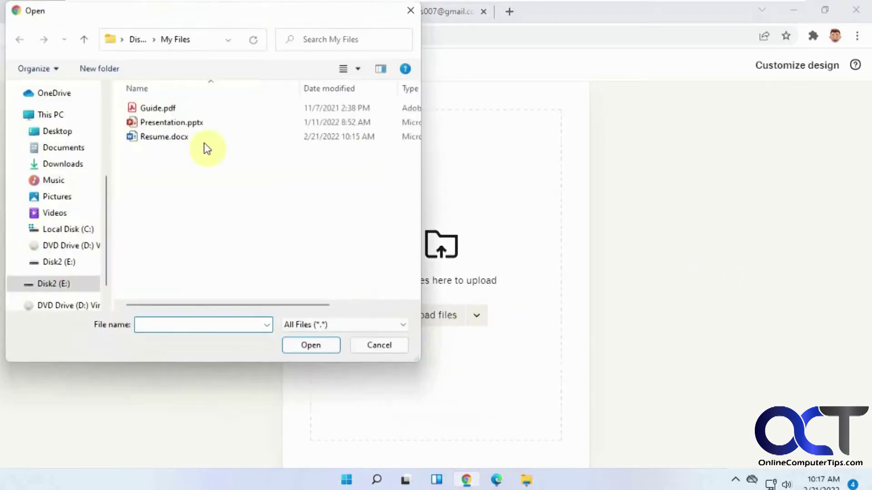
pyautogui.click(173, 142)
pyautogui.keyDown('shift'); pyautogui.click(162, 107); pyautogui.keyUp('shift')
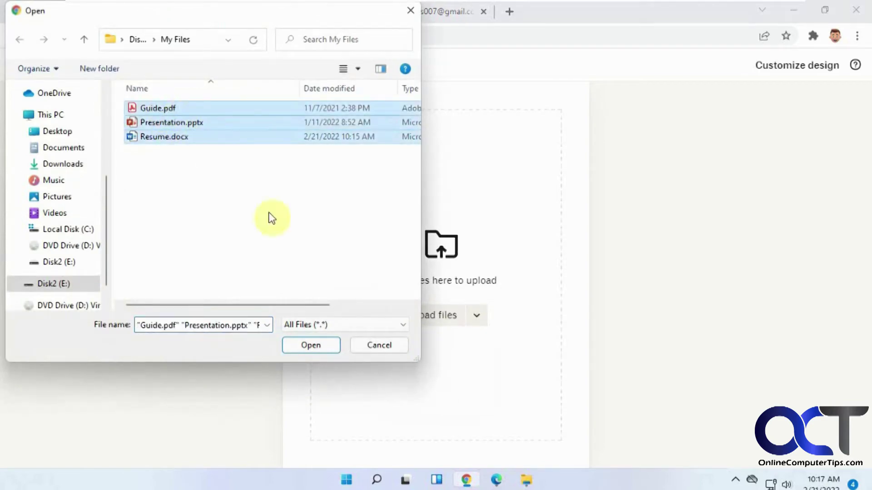
pyautogui.click(313, 340)
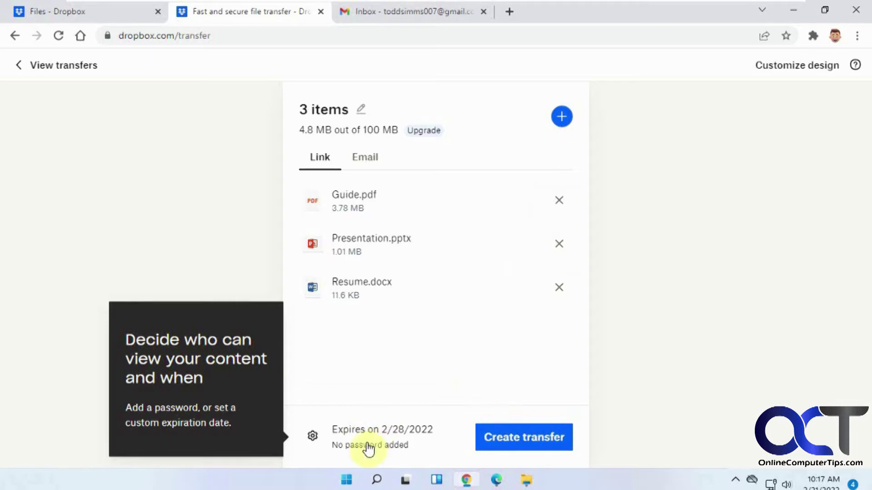
pyautogui.click(313, 436)
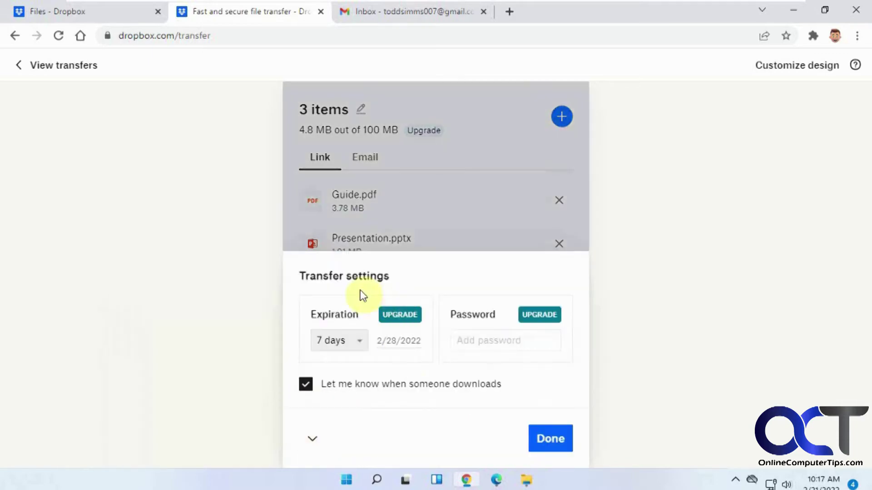
pyautogui.moveTo(540, 314)
pyautogui.moveTo(520, 325)
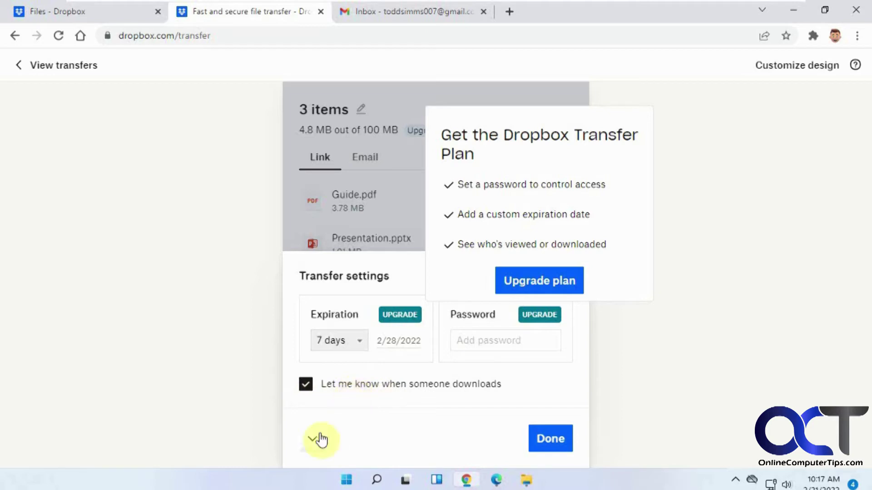
pyautogui.click(549, 438)
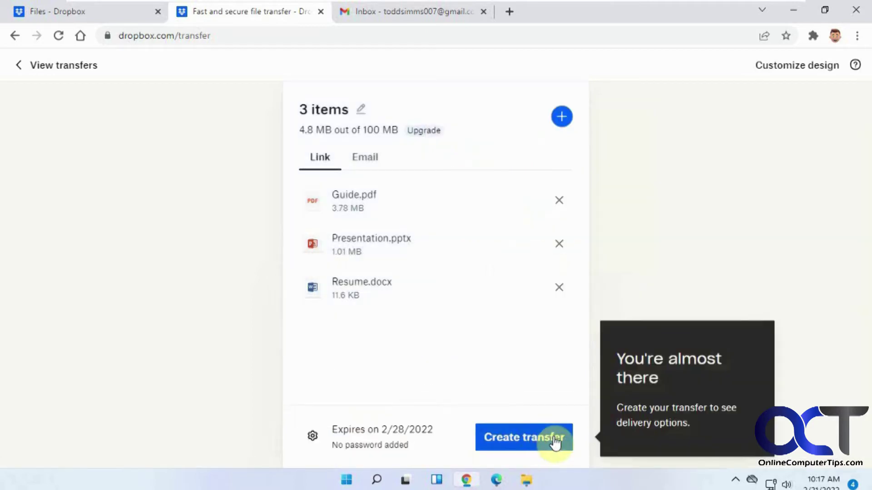
pyautogui.click(368, 157)
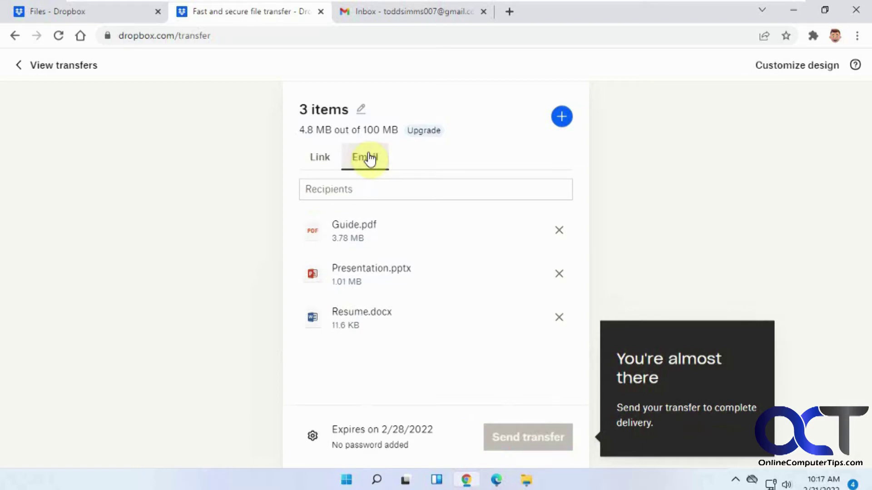
# Add a suggested contact and a Yahoo e-mail address as the transfer's two email recipients.
pyautogui.click(375, 192)
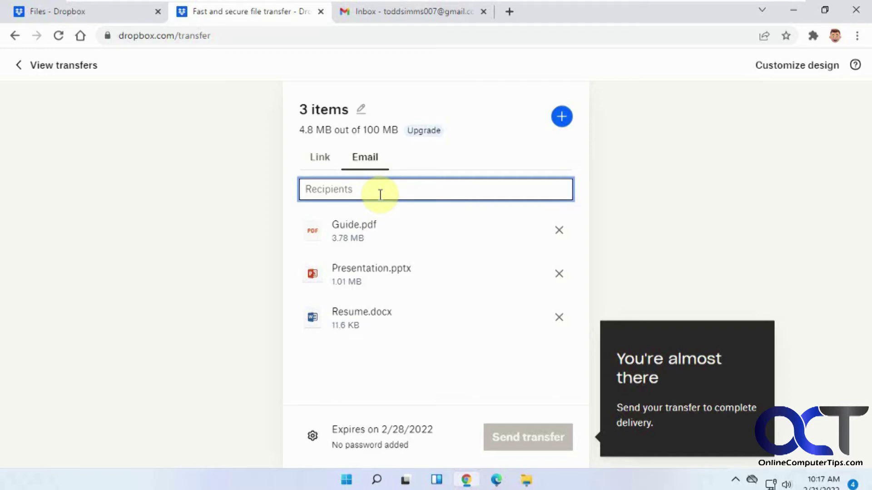
pyautogui.write('cind')
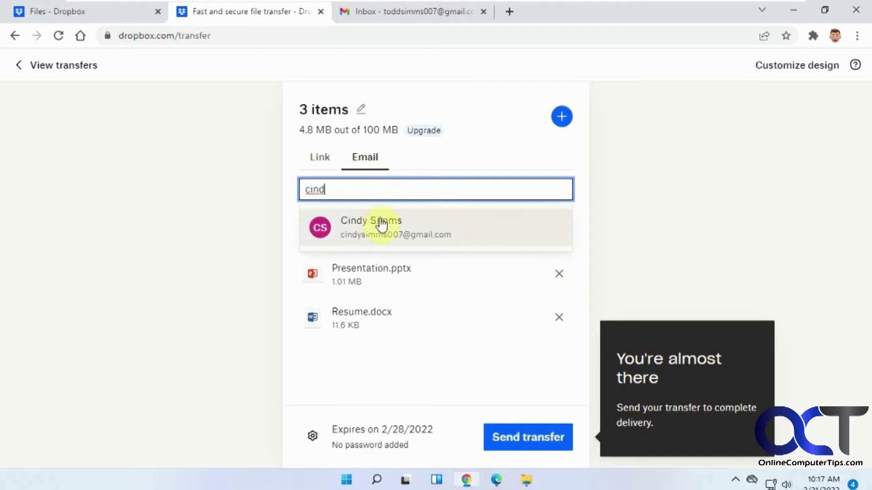
pyautogui.click(380, 220)
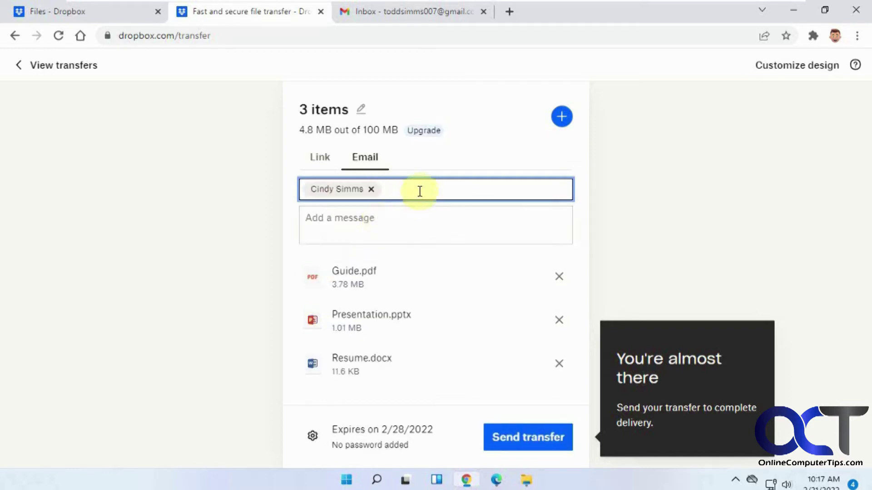
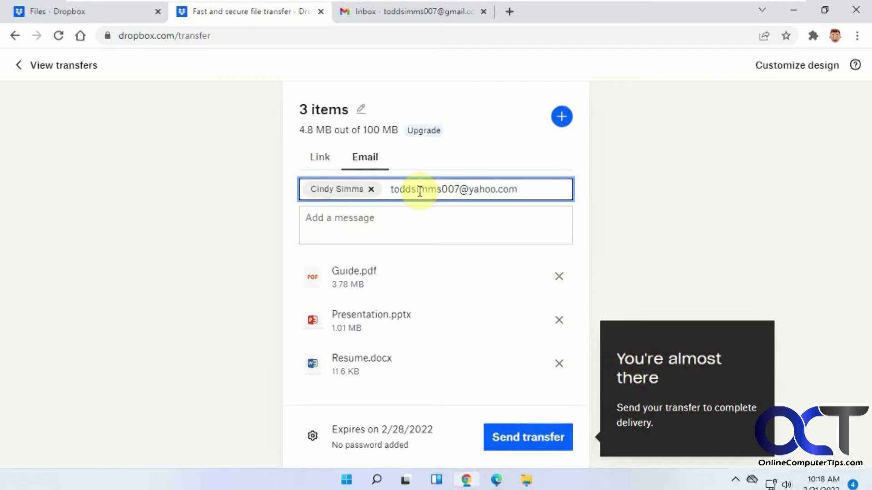
# Add the message 'Download these files' and send the transfer.
pyautogui.click(385, 218)
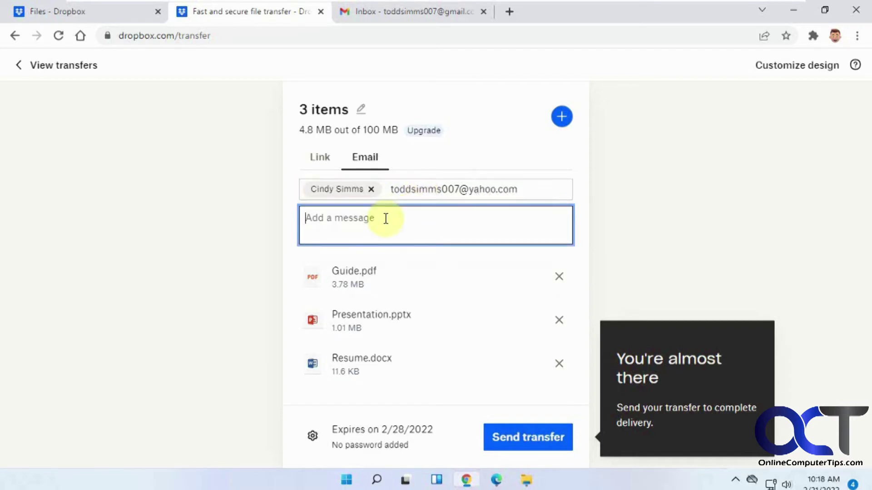
pyautogui.write('Download these files')
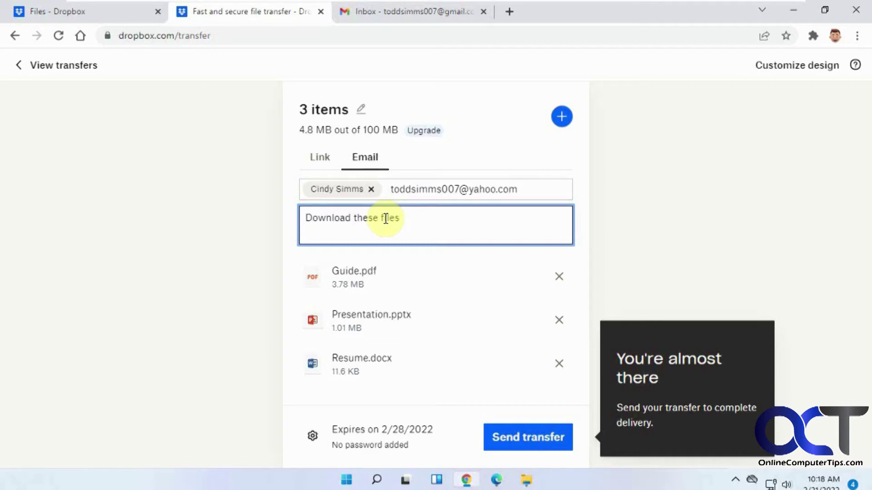
pyautogui.click(520, 437)
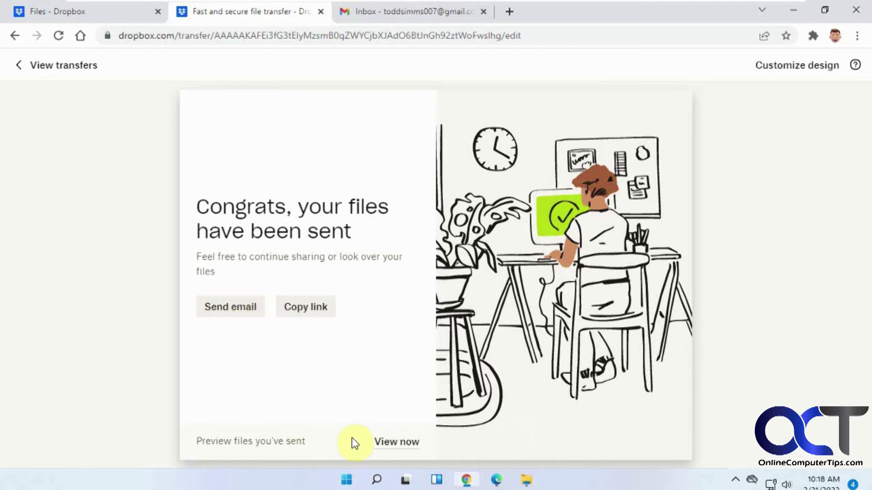
# Open the Dropbox Transfer email from the Updates category of the recipient's Gmail inbox.
pyautogui.click(497, 479)
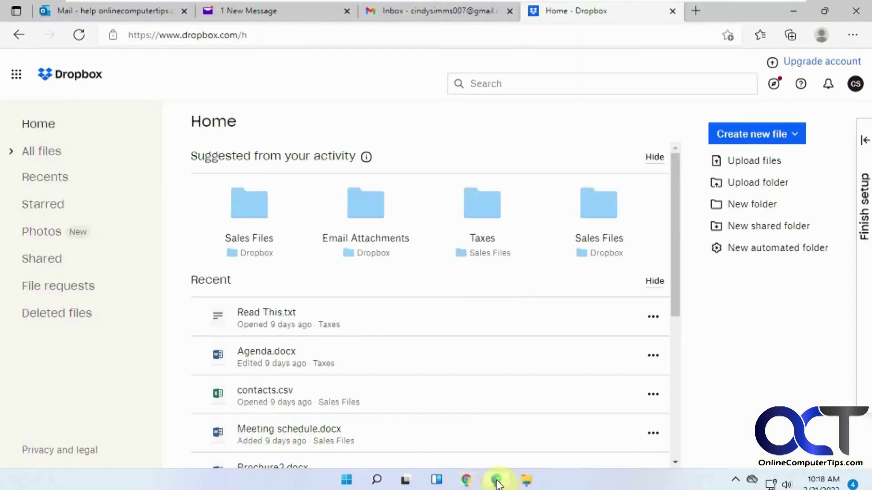
pyautogui.click(407, 13)
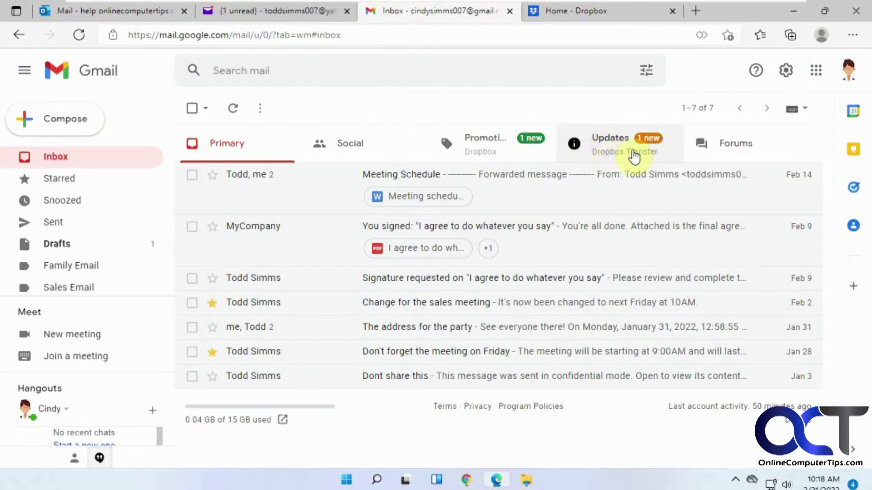
pyautogui.click(605, 153)
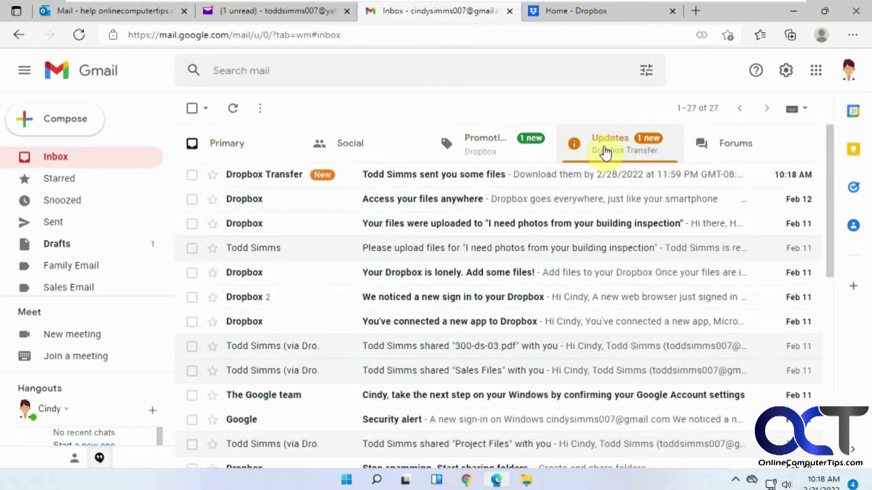
pyautogui.click(465, 181)
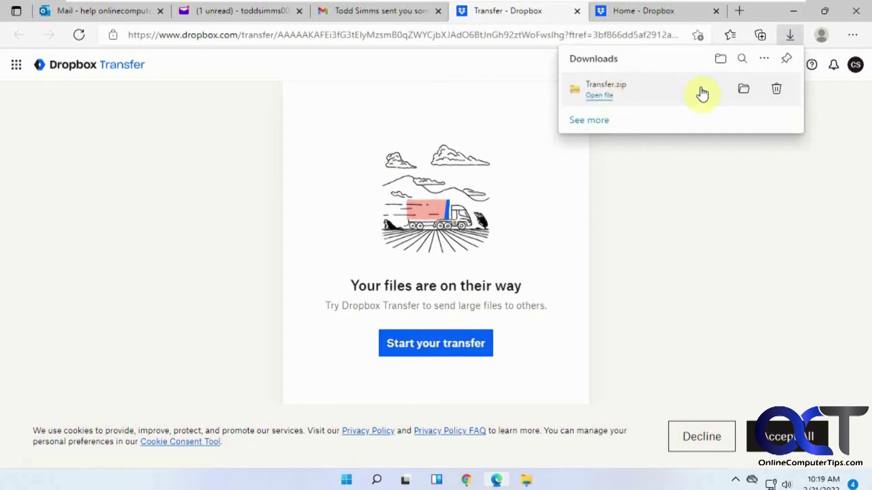
# Show Transfer.zip in the Downloads folder and preview its three files.
pyautogui.click(743, 91)
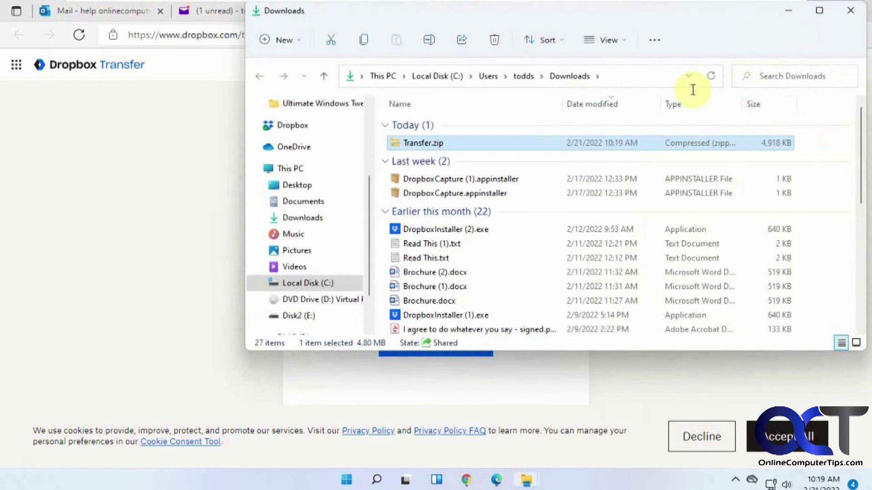
pyautogui.doubleClick(438, 144)
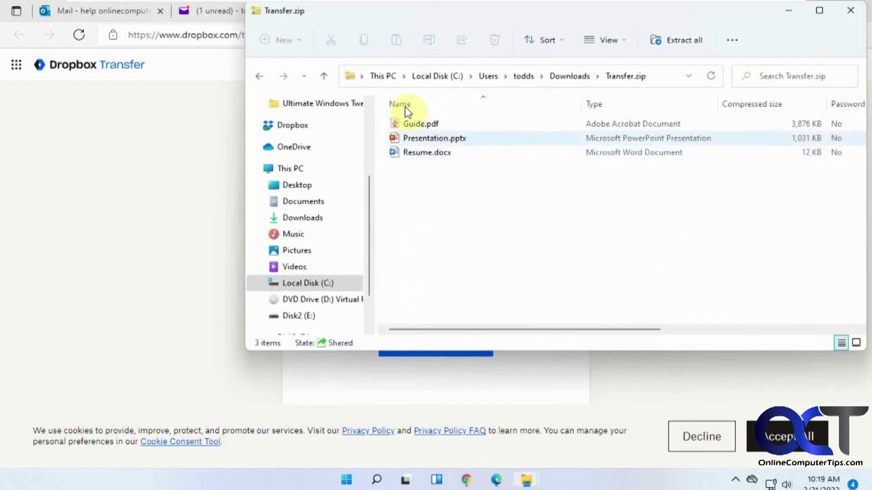
pyautogui.click(433, 154)
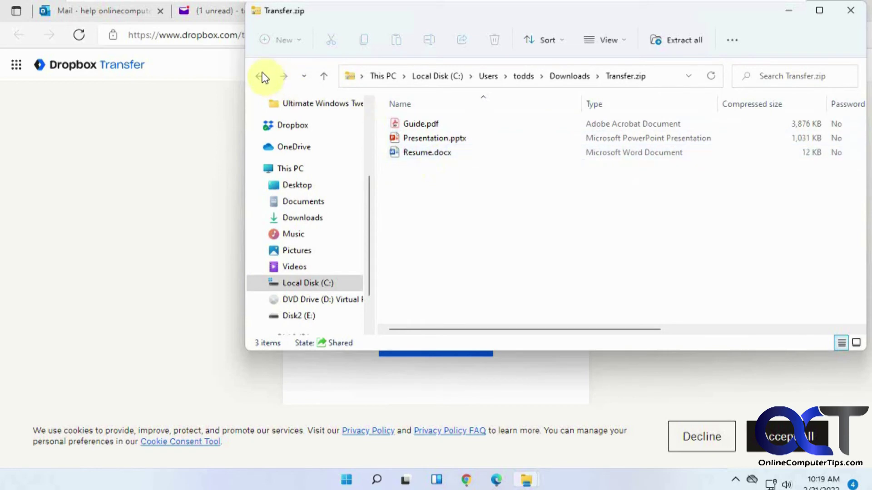
pyautogui.click(263, 77)
# Extract all of Transfer.zip into the Downloads folder.
pyautogui.rightClick(439, 142)
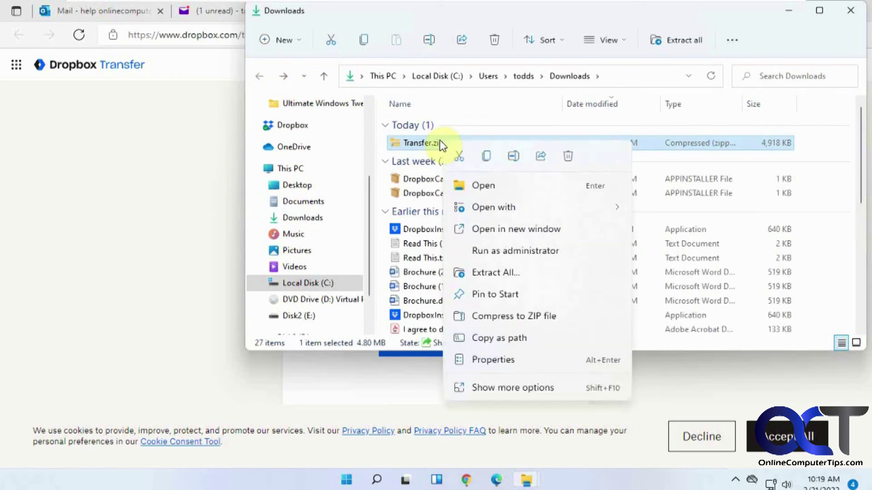
pyautogui.click(513, 272)
pyautogui.click(544, 380)
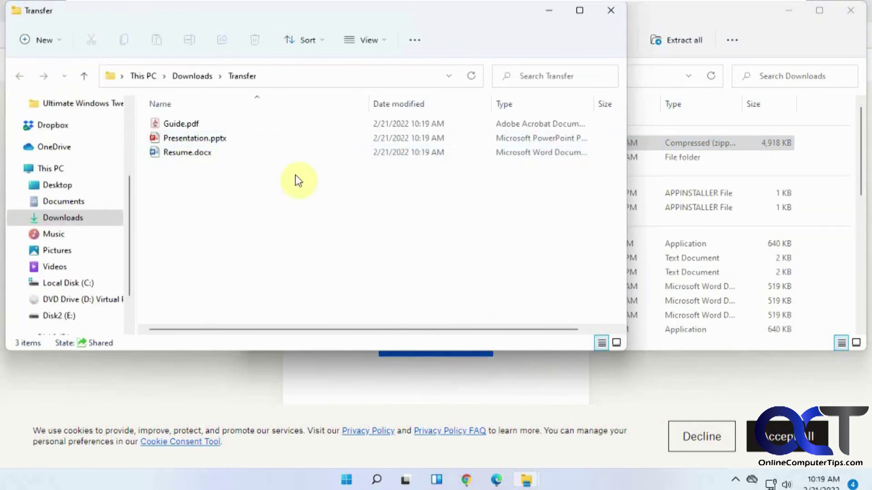
# Check the extracted Transfer folder holds the three files, then close it.
pyautogui.click(200, 76)
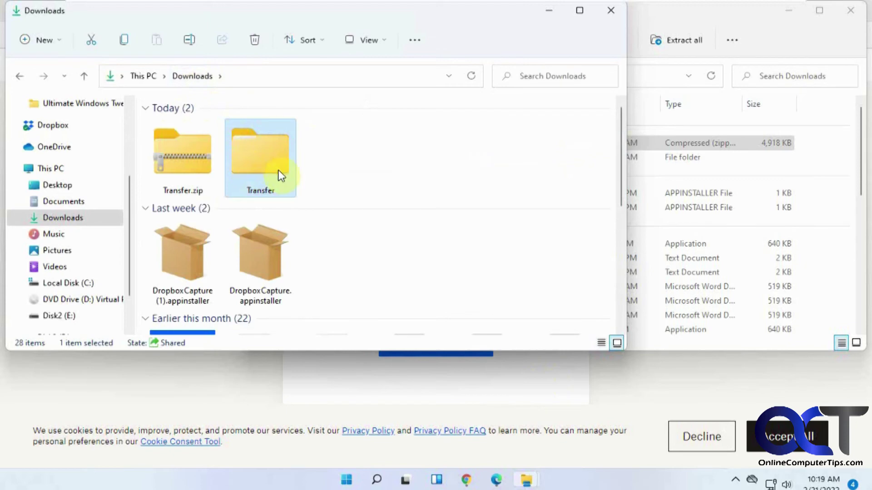
pyautogui.doubleClick(278, 193)
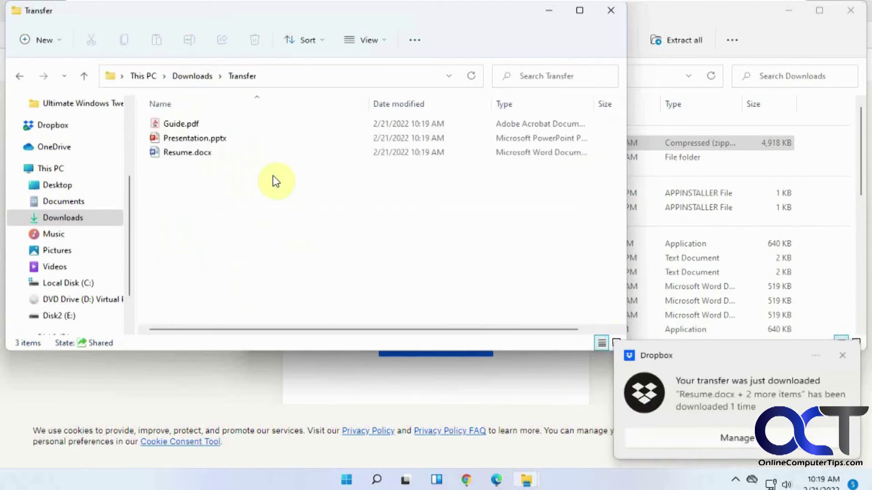
pyautogui.click(843, 357)
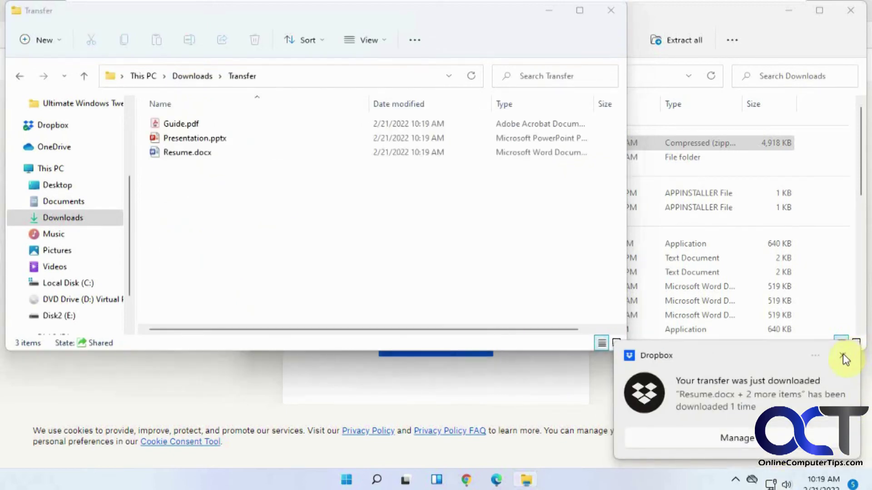
pyautogui.click(600, 11)
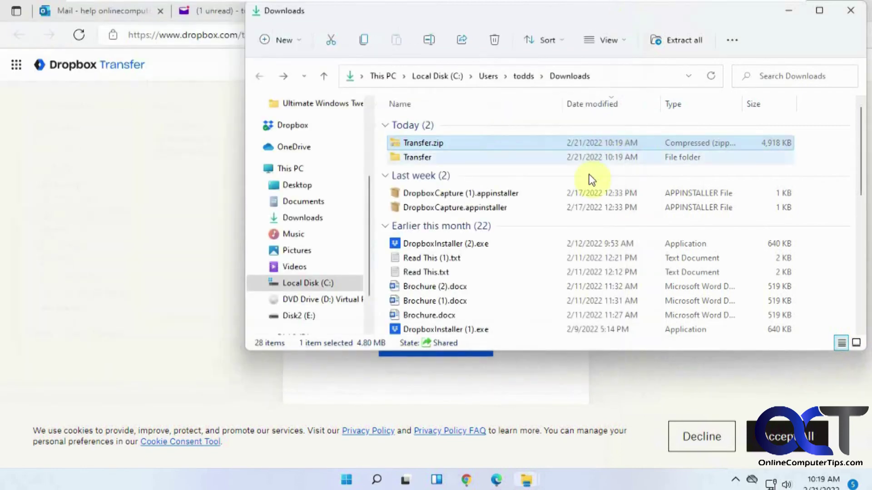
pyautogui.click(177, 227)
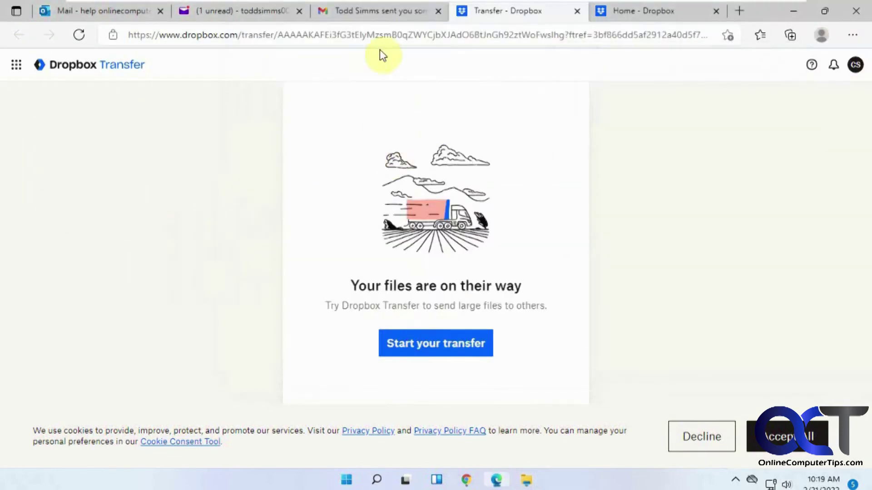
# Download the shared files from the Dropbox Transfer email in Yahoo Mail, producing Transfer (1).zip.
pyautogui.click(250, 11)
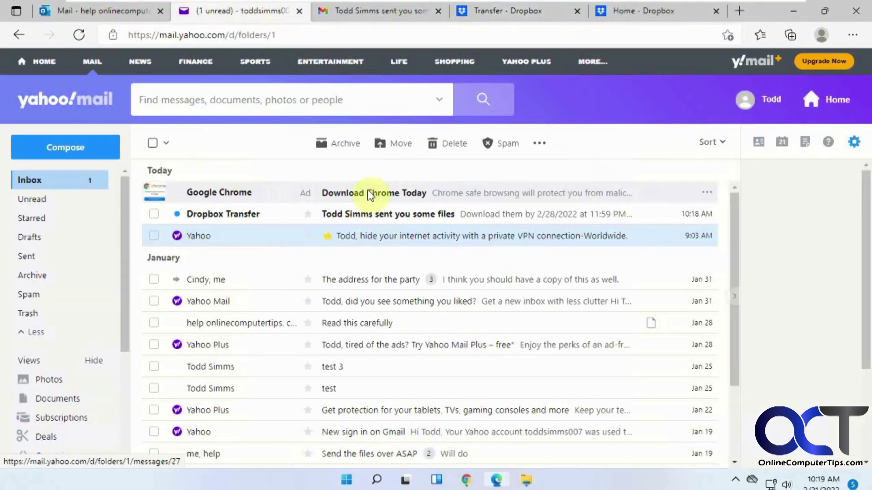
pyautogui.click(372, 214)
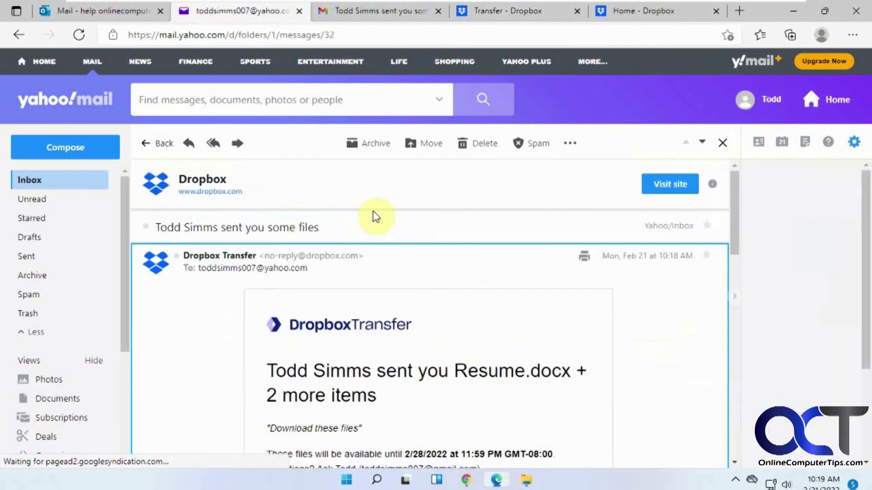
pyautogui.scroll(-2, 398, 386)
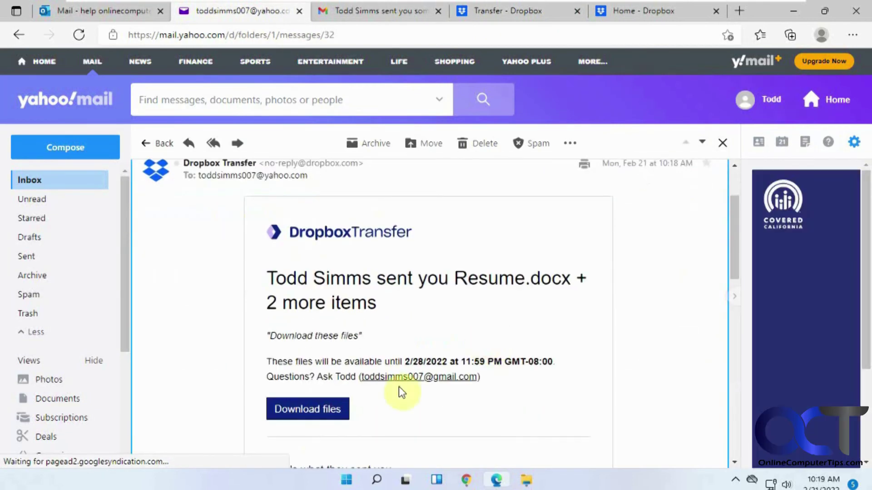
pyautogui.click(327, 409)
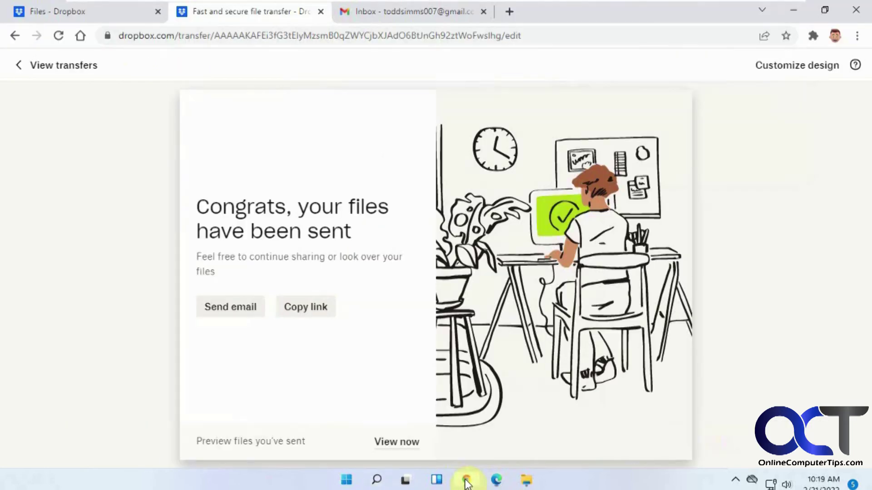
# Review the Active and Expired transfers lists and show more actions for Resume.docx + 2.
pyautogui.click(467, 480)
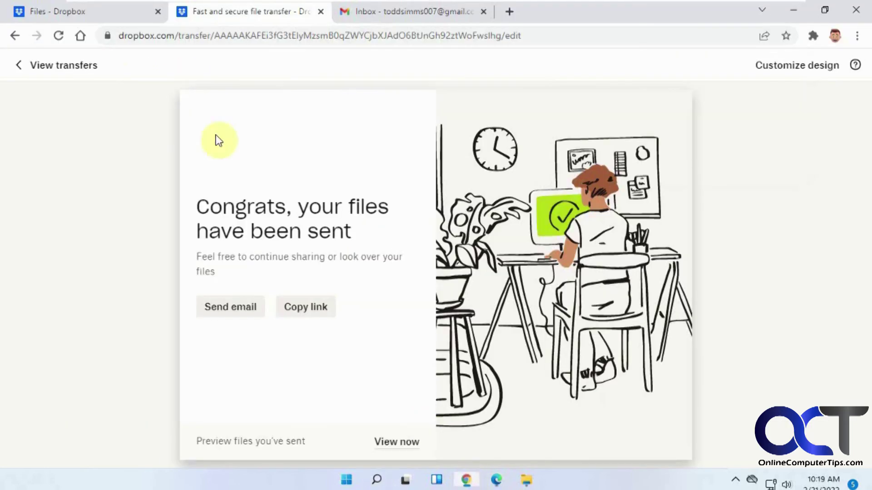
pyautogui.click(59, 68)
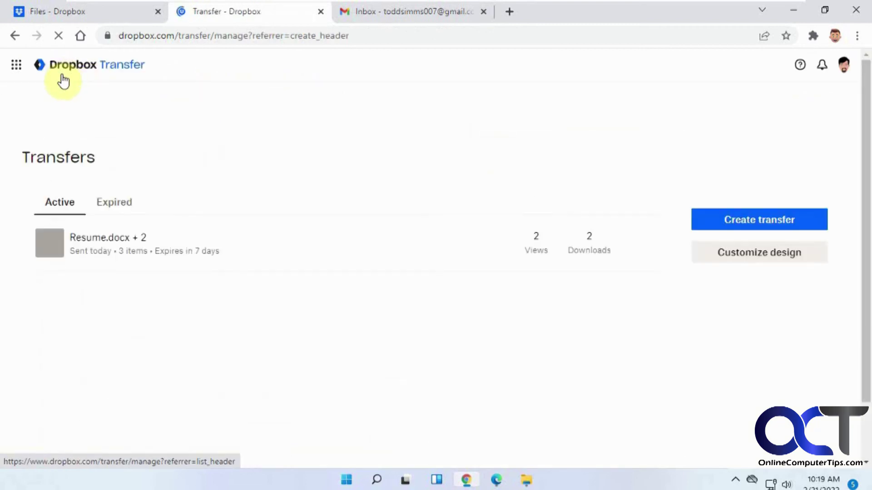
pyautogui.click(117, 200)
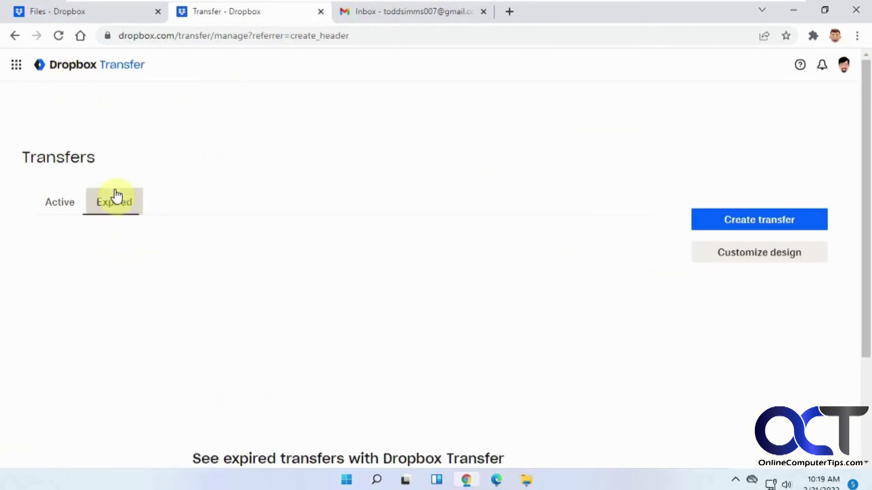
pyautogui.click(72, 206)
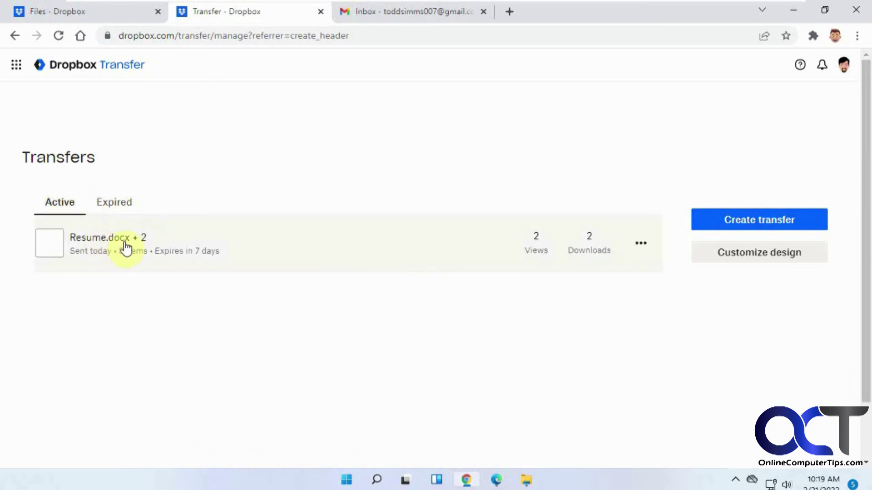
pyautogui.click(643, 249)
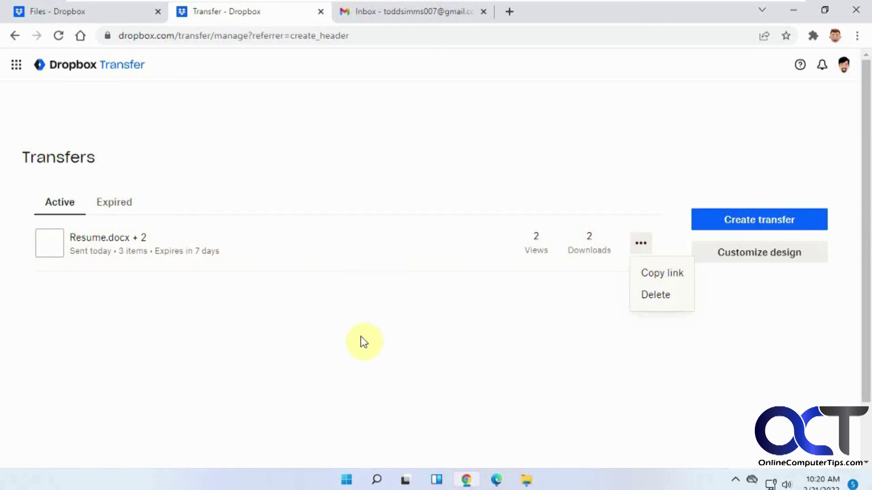
# Open Transfer in a new tab from the apps grid on the Dropbox files home.
pyautogui.click(108, 14)
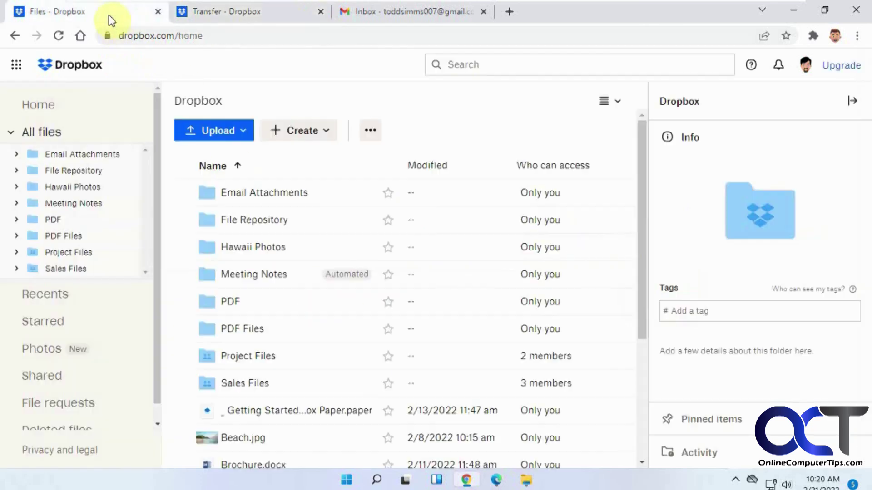
pyautogui.click(21, 67)
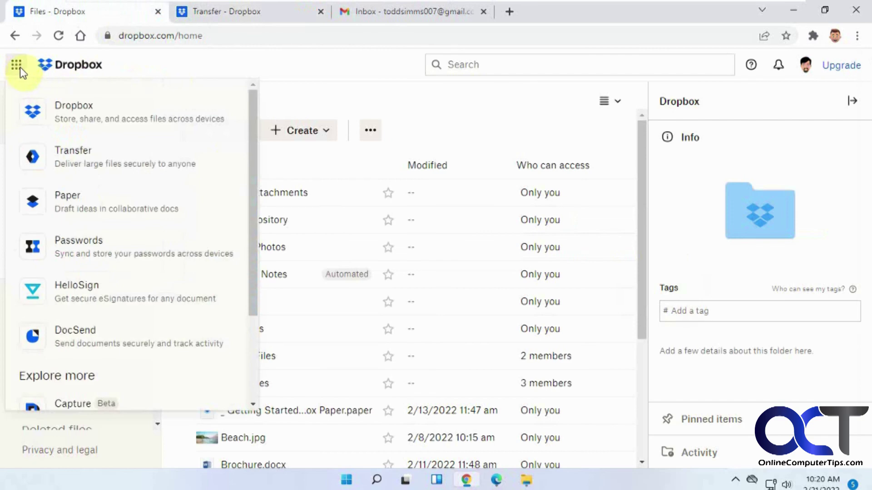
pyautogui.click(68, 168)
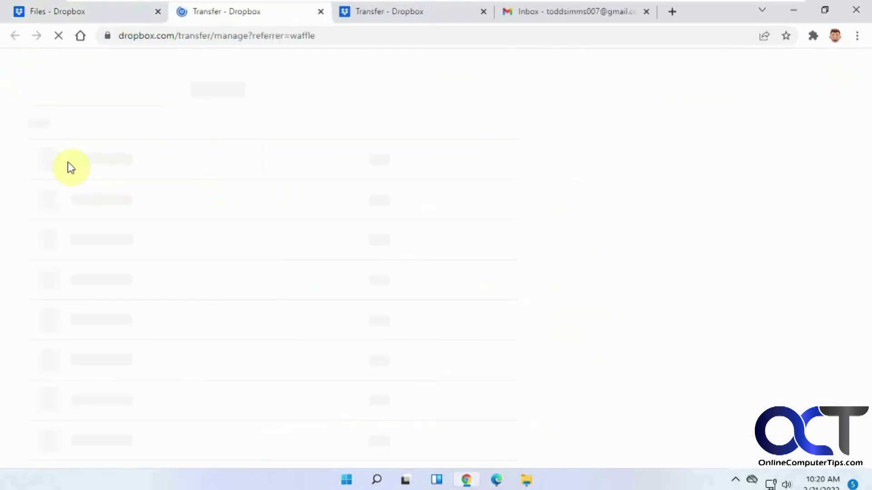